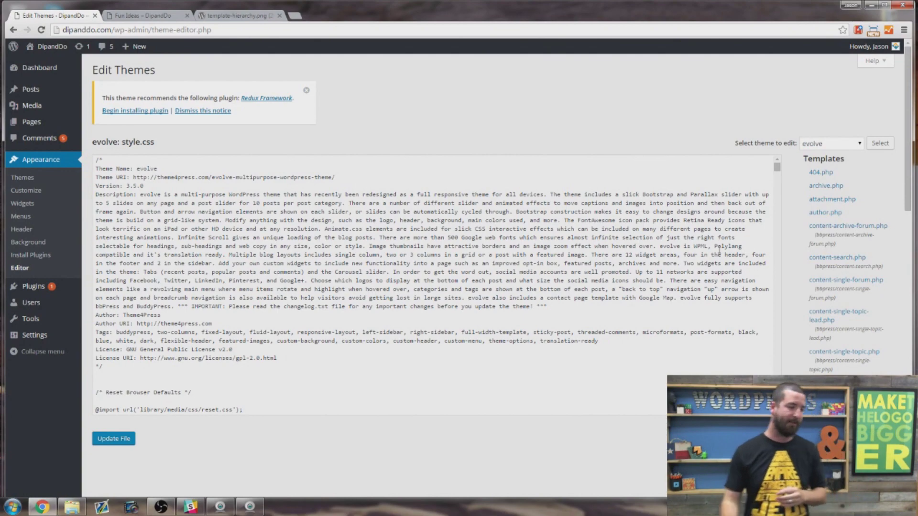
pyautogui.scroll(-2, 818, 235)
pyautogui.scroll(-2, 817, 235)
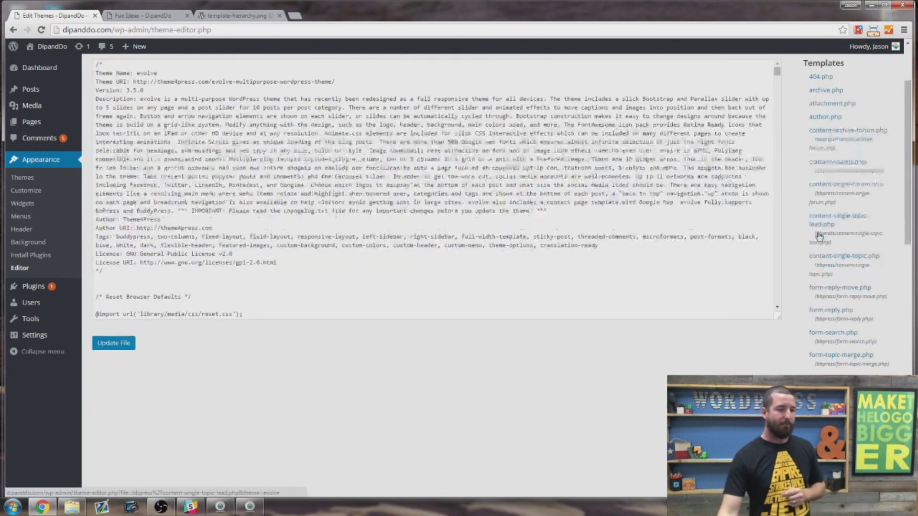
pyautogui.scroll(-4, 817, 235)
pyautogui.scroll(-4, 825, 240)
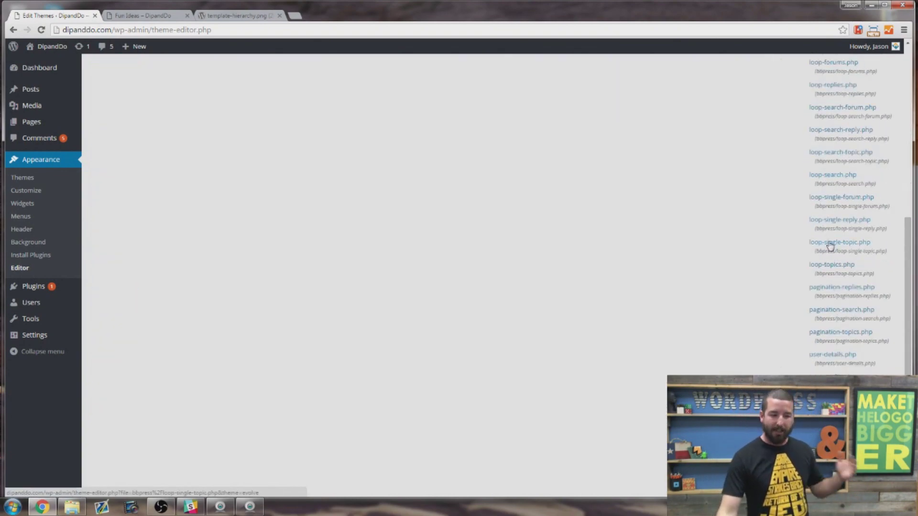
# - Load the evolve theme's bbPress loop-single-topic.php template and start a text search in it
pyautogui.click(832, 243)
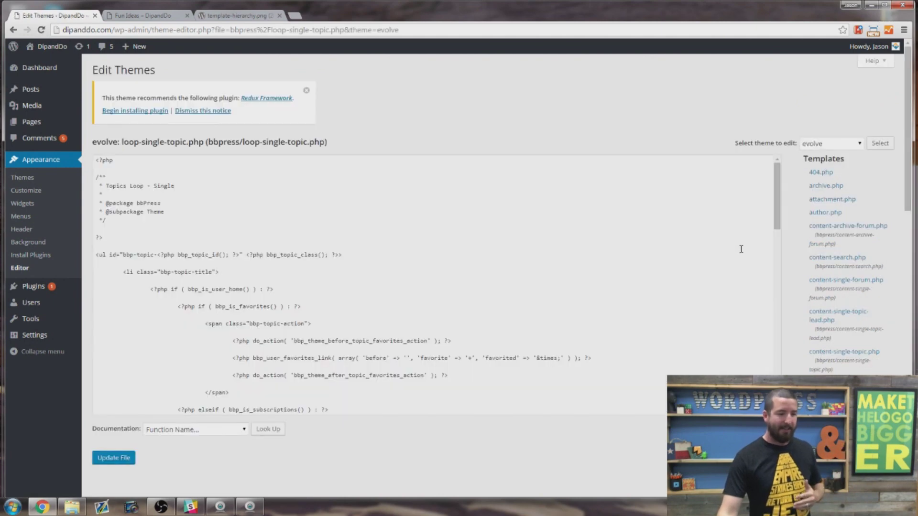
pyautogui.click(436, 248)
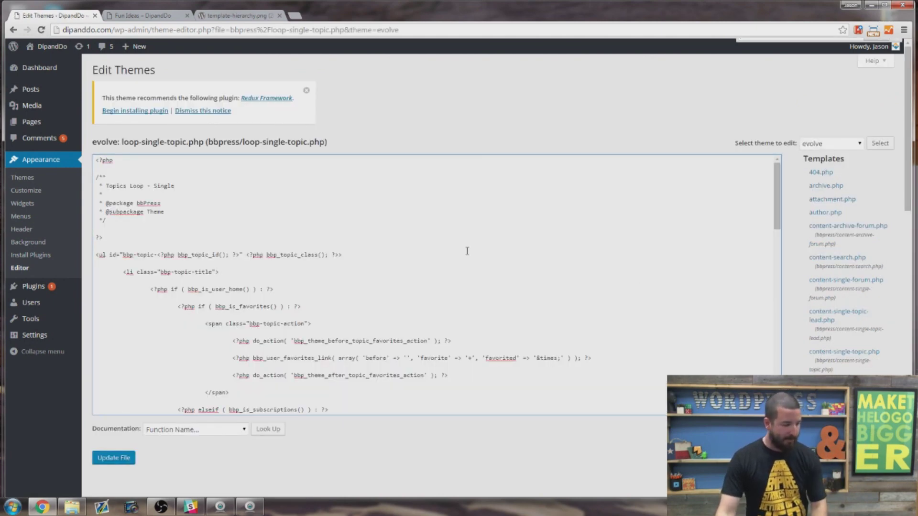
pyautogui.hotkey('ctrl', 'f')
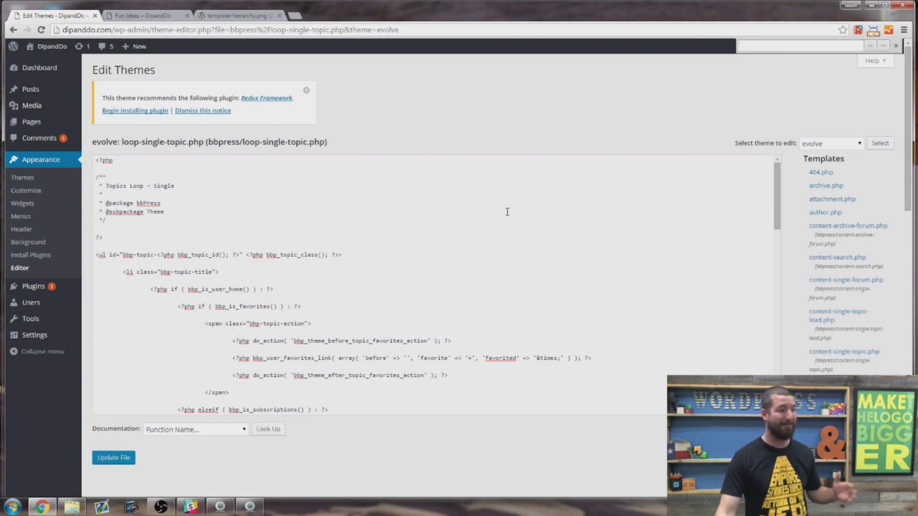
# - View the template-hierarchy.png diagram, then return to WordPress admin
pyautogui.click(237, 16)
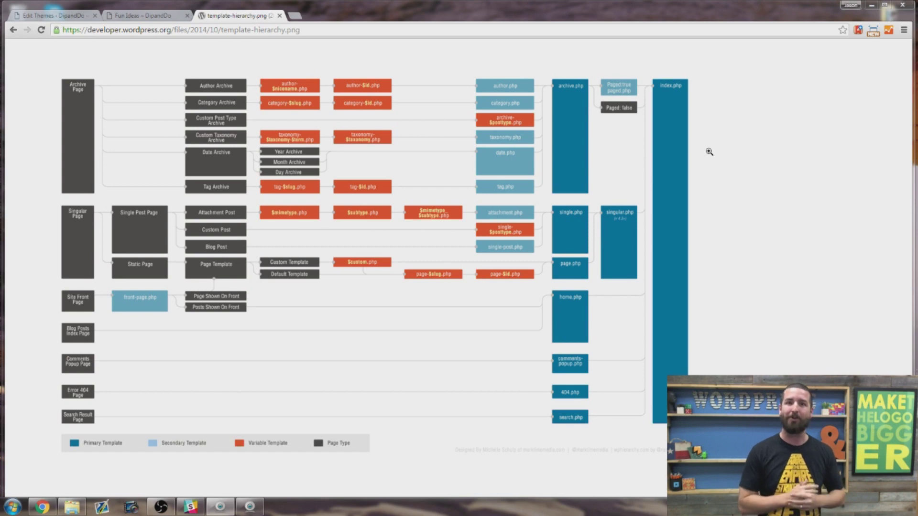
pyautogui.click(60, 16)
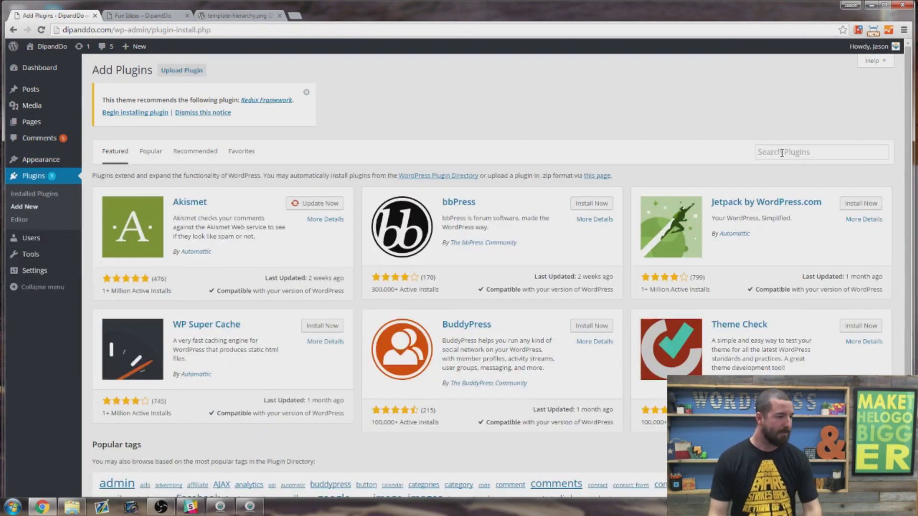
pyautogui.write('what the file')
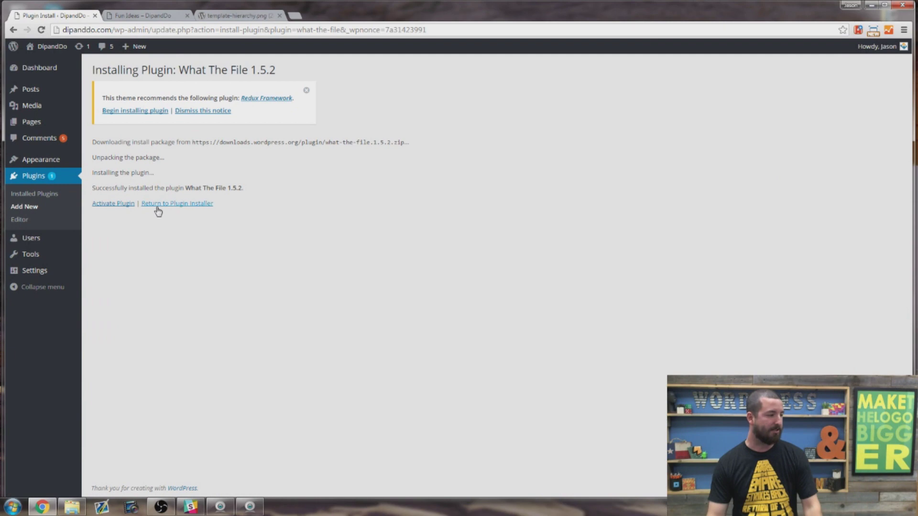
# - Install the What The File plugin, then open the site homepage in a new tab
pyautogui.click(111, 204)
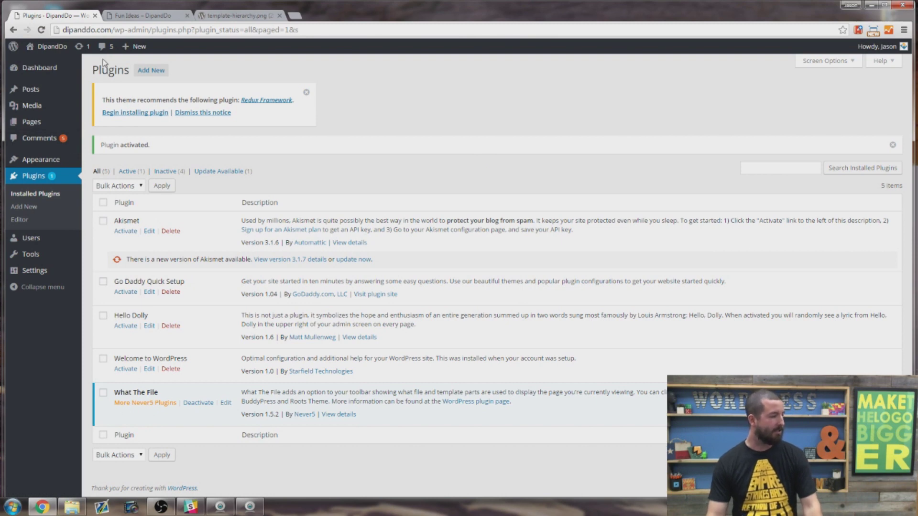
pyautogui.rightClick(51, 46)
pyautogui.click(68, 50)
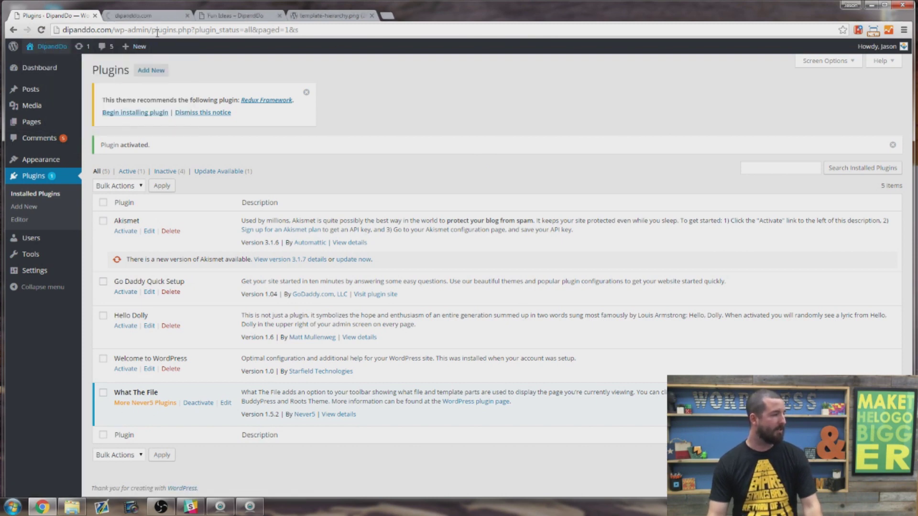
# - Switch to the DipandDo homepage tab, with What The File in the admin bar
pyautogui.click(150, 15)
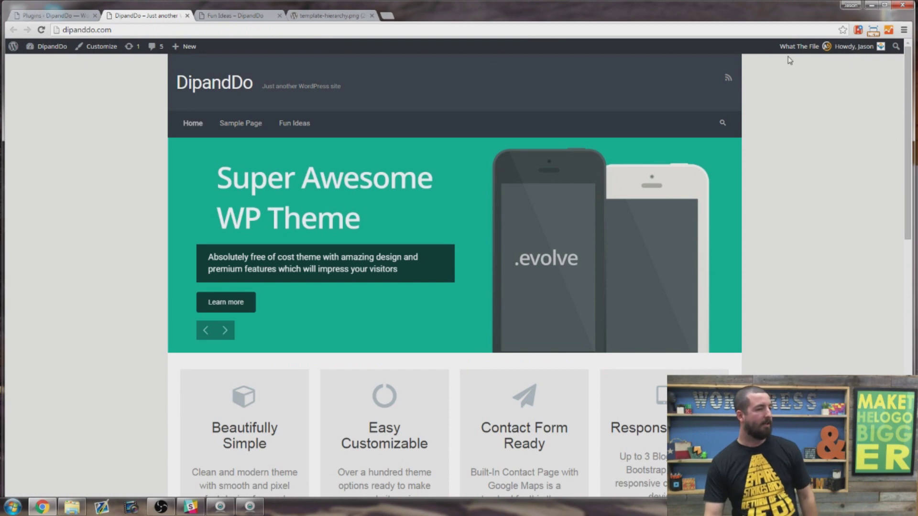